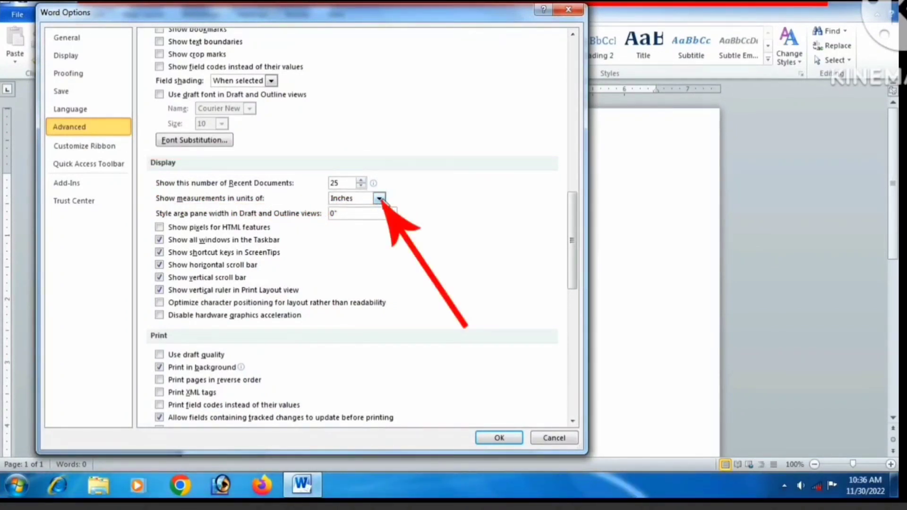
Set the program's display measurement units to Centimeters and apply the options.
left_click(380, 199)
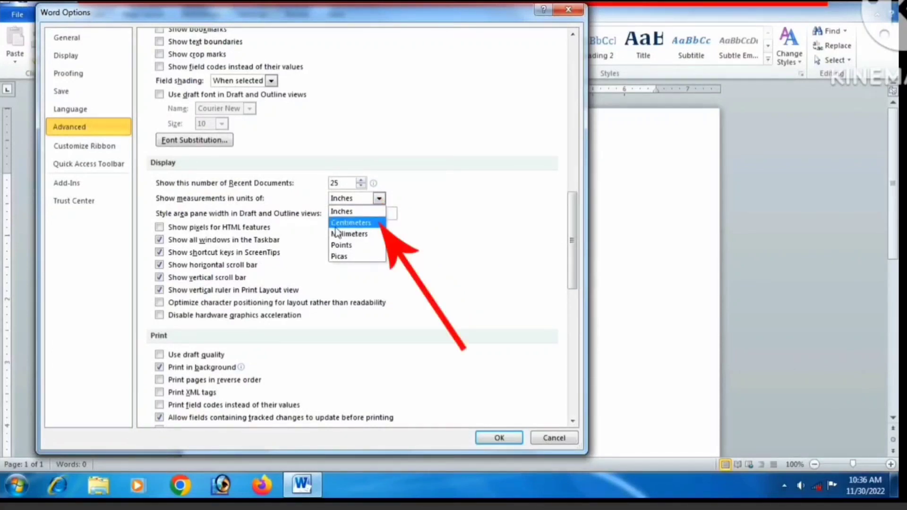
left_click(360, 224)
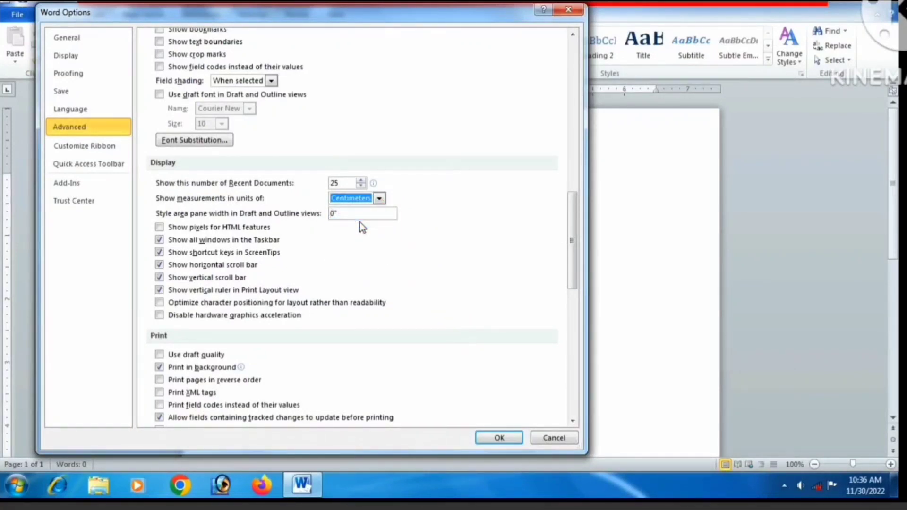
left_click(506, 439)
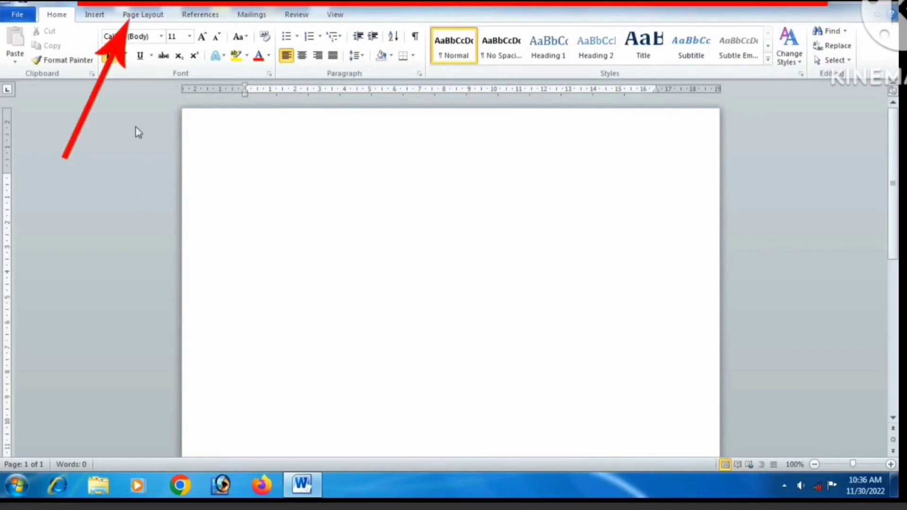
Apply the Narrow margin preset, 1.27 cm on all sides, to the blank page.
left_click(144, 16)
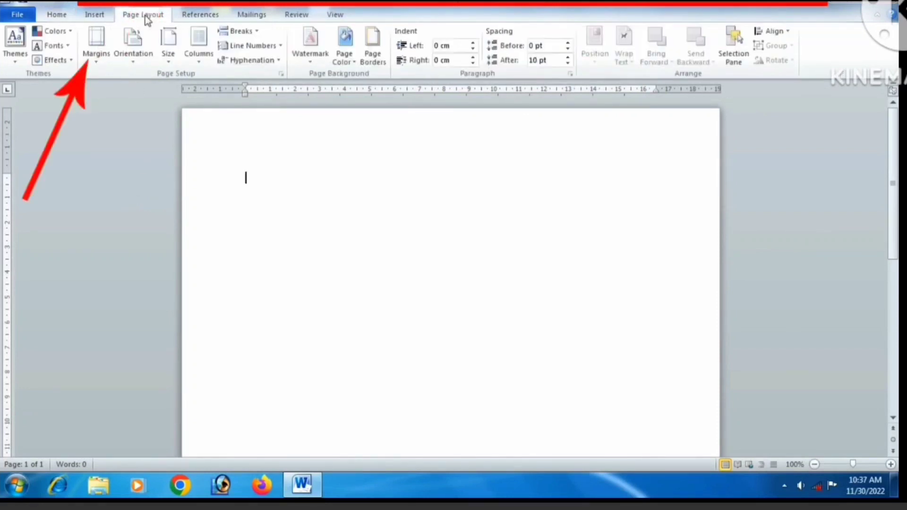
left_click(96, 66)
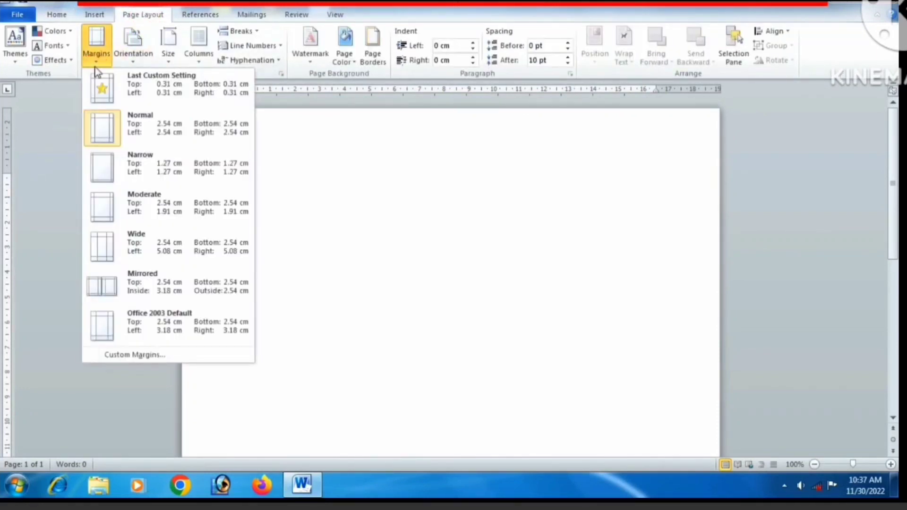
left_click(133, 169)
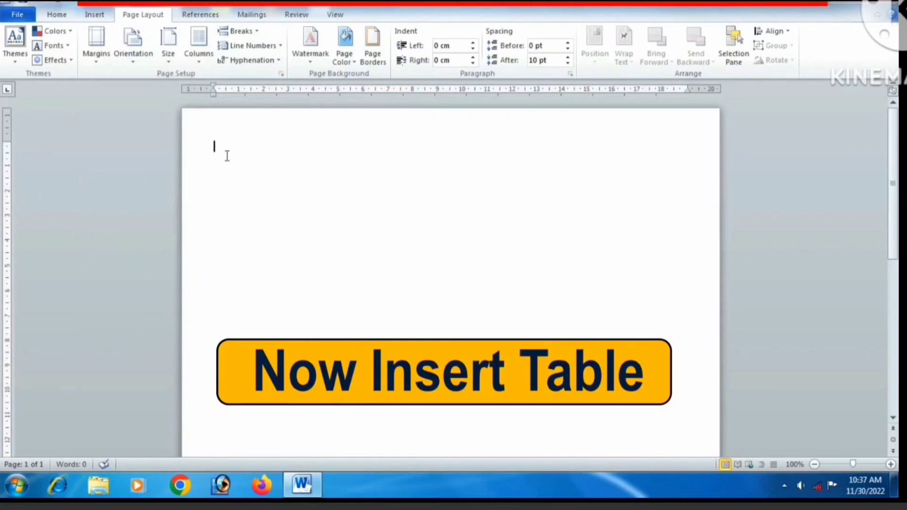
Insert a table with 4 columns and 3 rows at the start of the page.
left_click(91, 14)
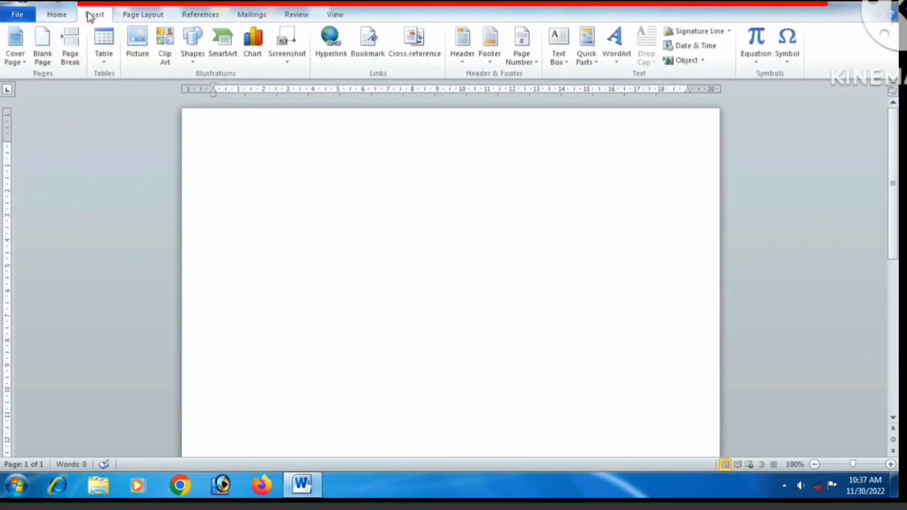
left_click(106, 59)
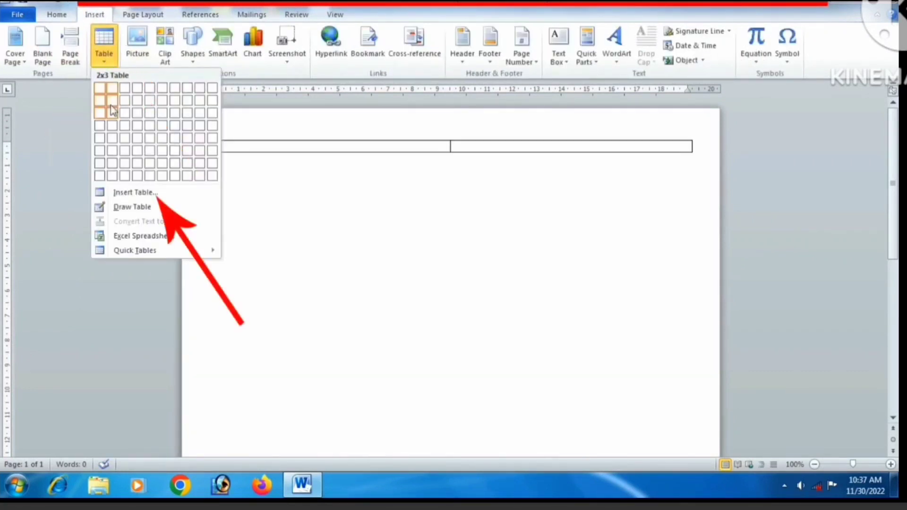
left_click(135, 191)
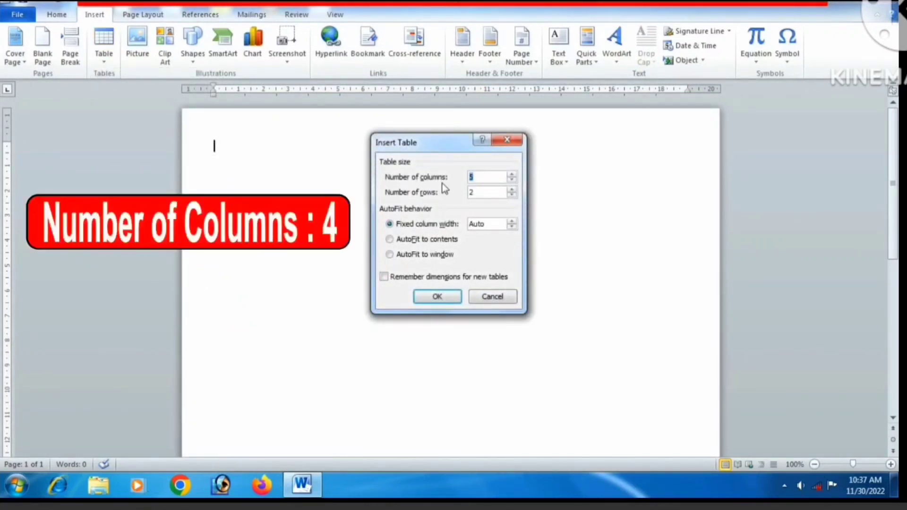
left_click_drag(487, 177, 436, 186)
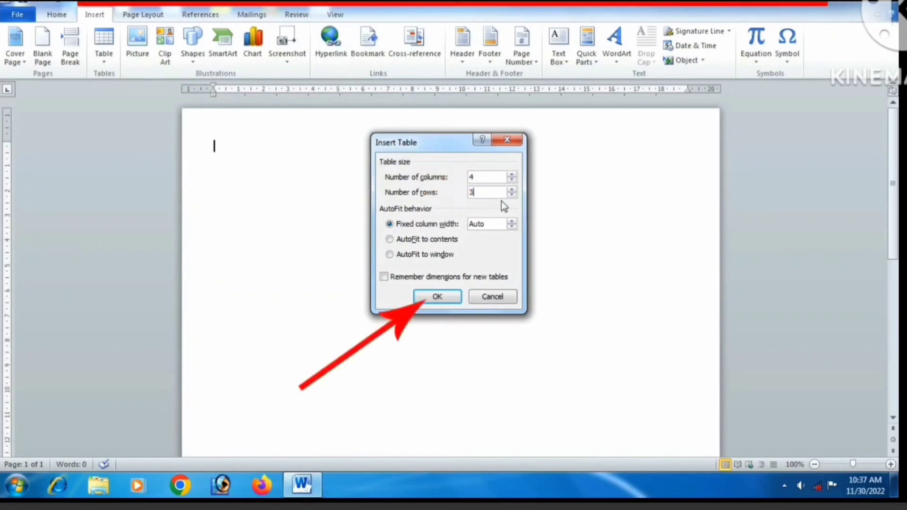
left_click(436, 296)
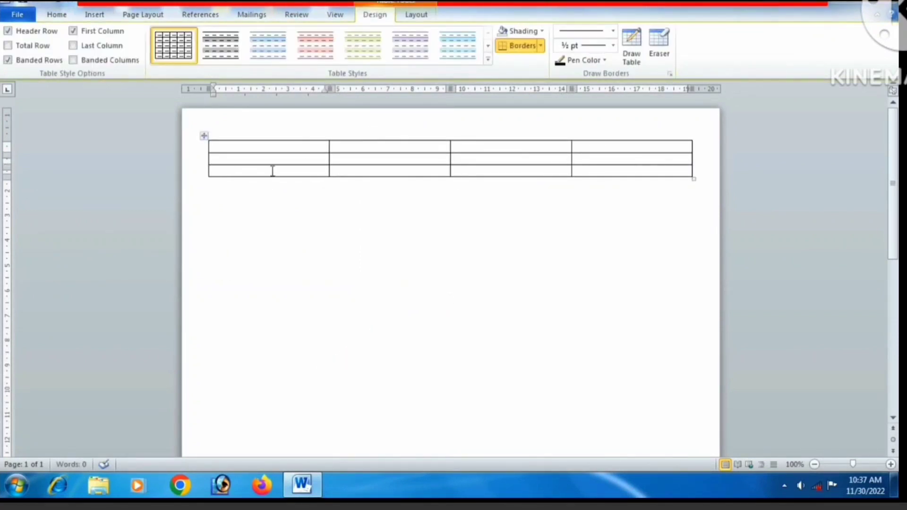
Set all cells of the table to a row height of 4.5 cm and a column width of 3.5 cm.
left_click(204, 137)
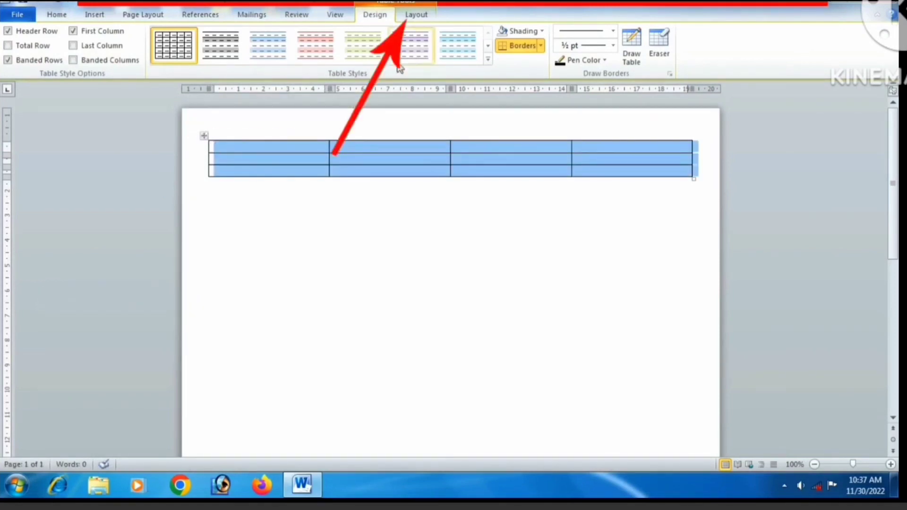
left_click(415, 15)
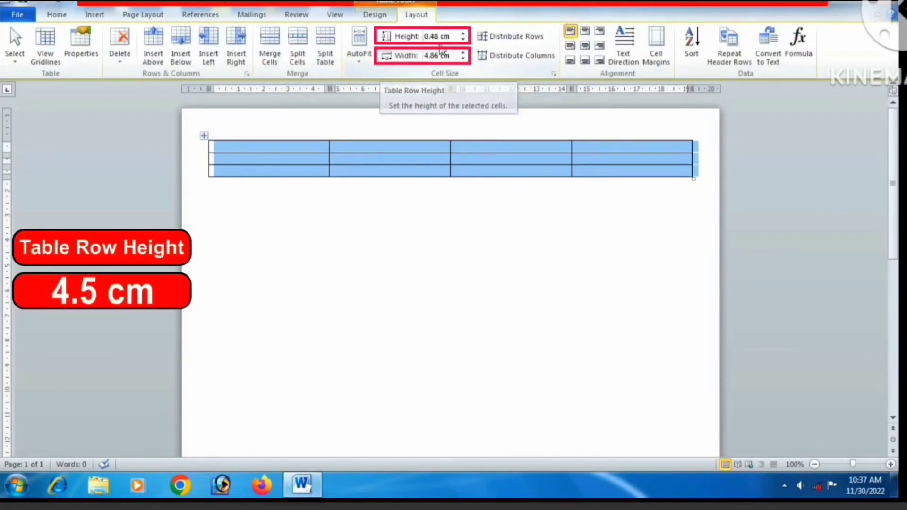
left_click(435, 37)
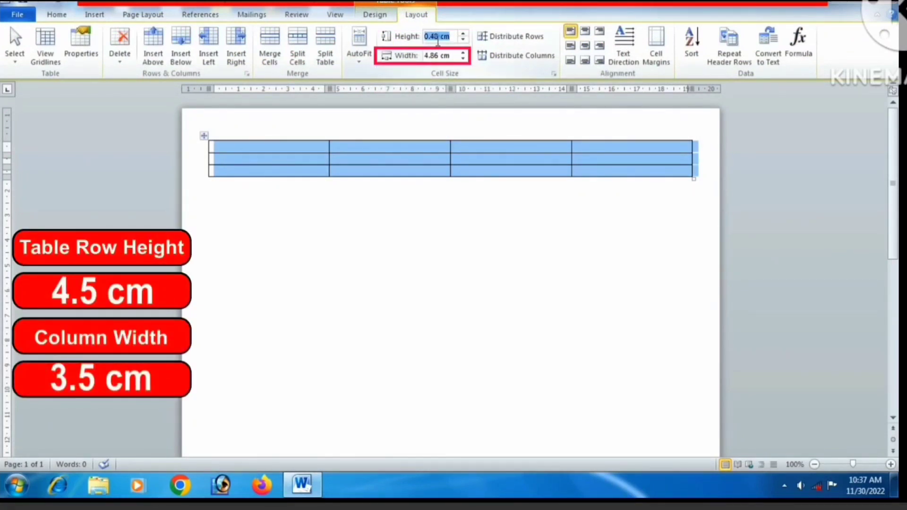
type("4.5")
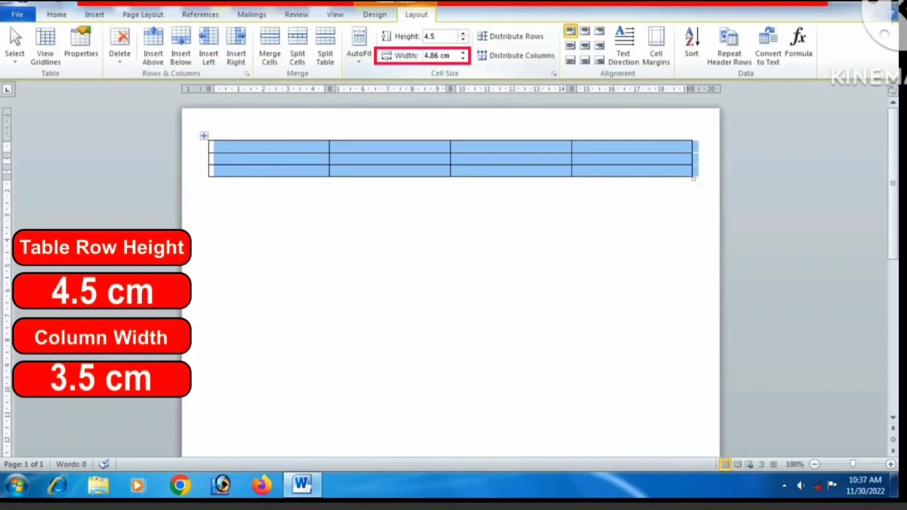
left_click(437, 57)
type("3.5")
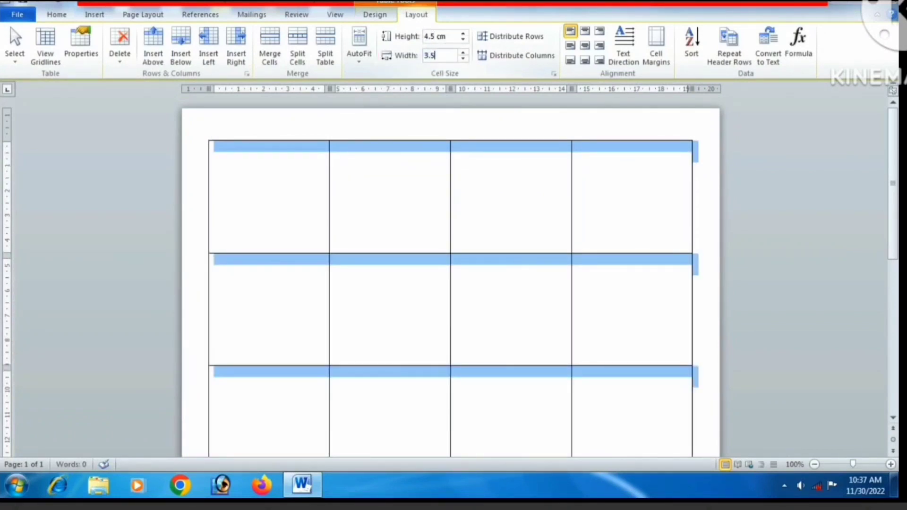
key("Return")
left_click(591, 208)
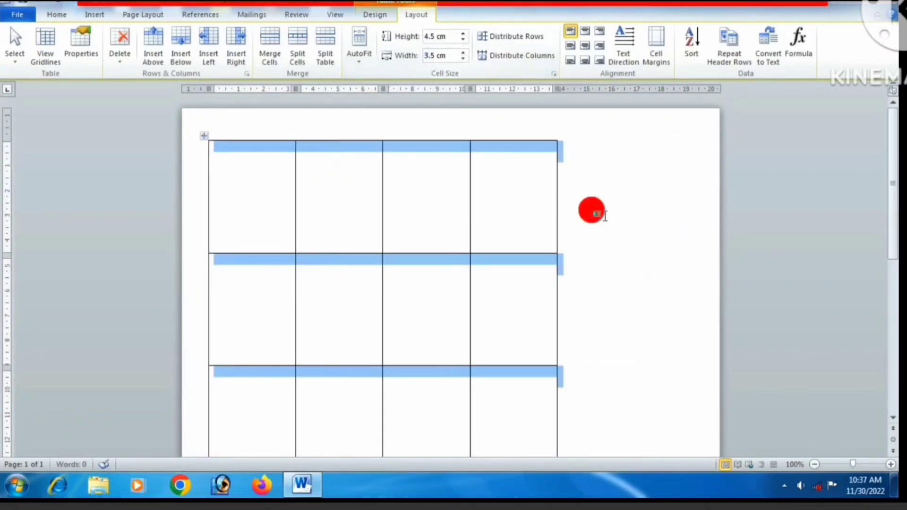
scroll(481, 249, "down", 5)
scroll(445, 257, "up", 7)
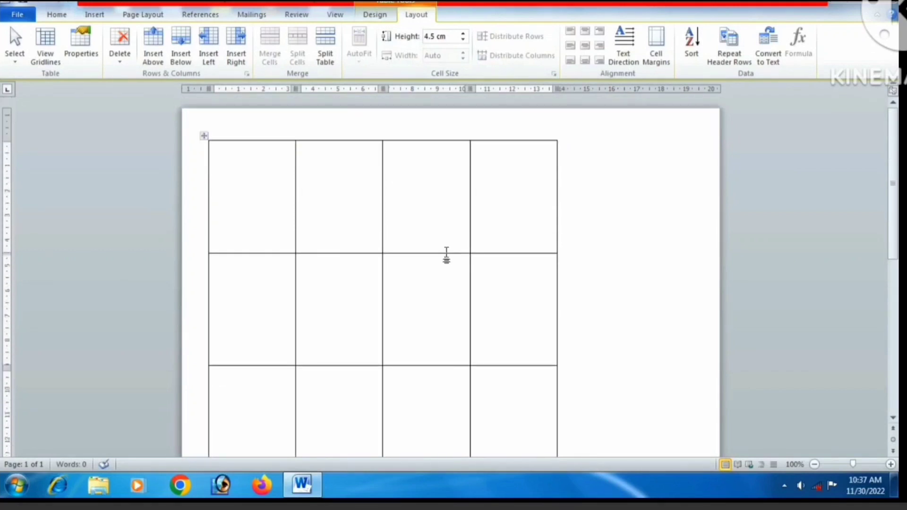
scroll(504, 390, "down", 5)
scroll(450, 319, "up", 5)
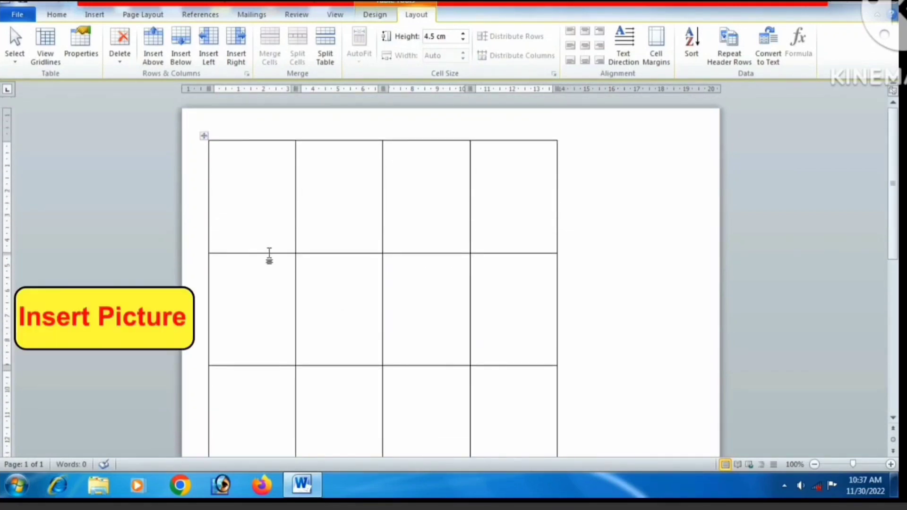
Insert the picture "20211005_211156 copy" from the Pictures library into the table's first cell.
left_click(232, 168)
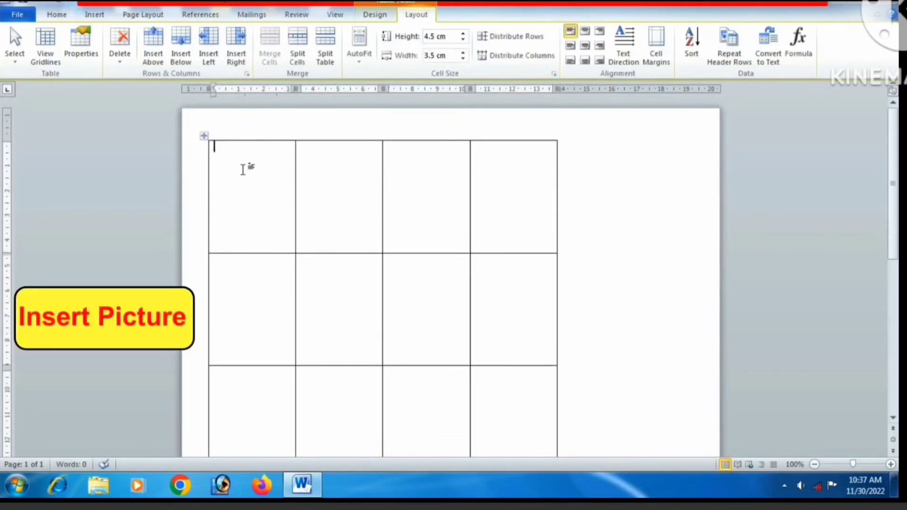
left_click(98, 18)
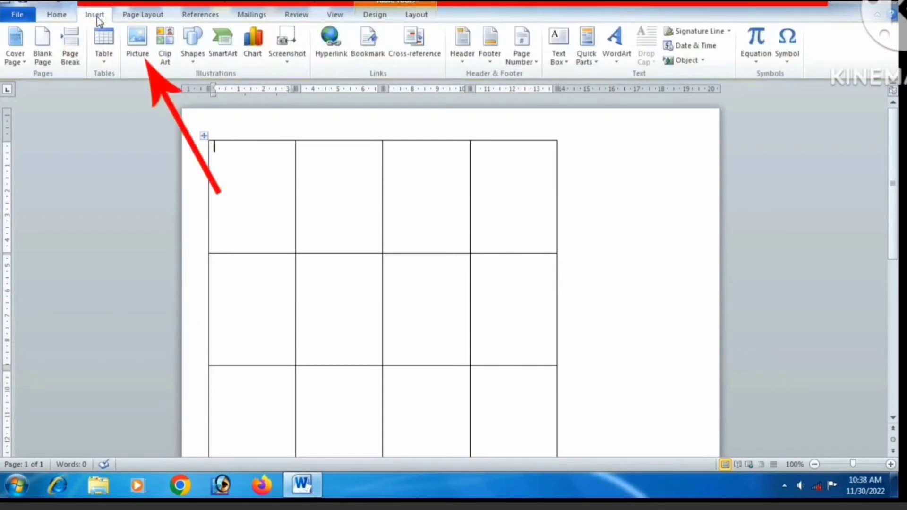
left_click(135, 48)
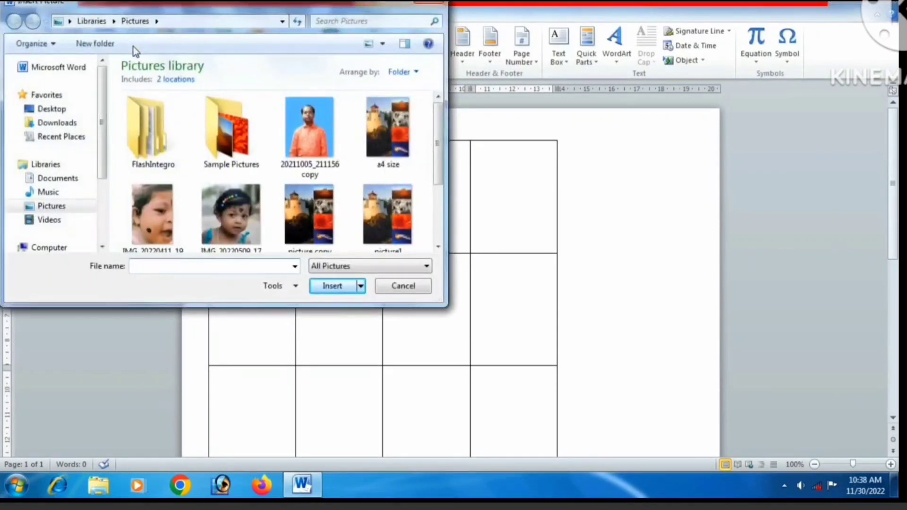
left_click(311, 132)
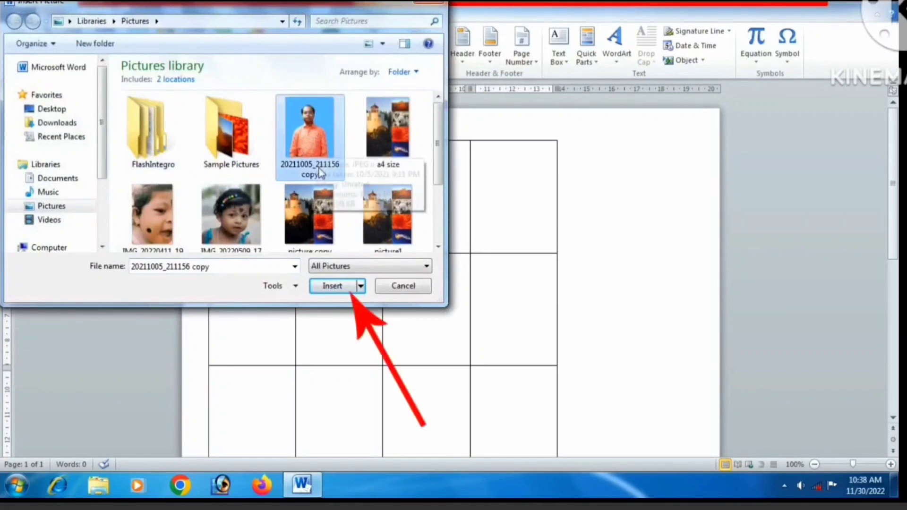
left_click(332, 286)
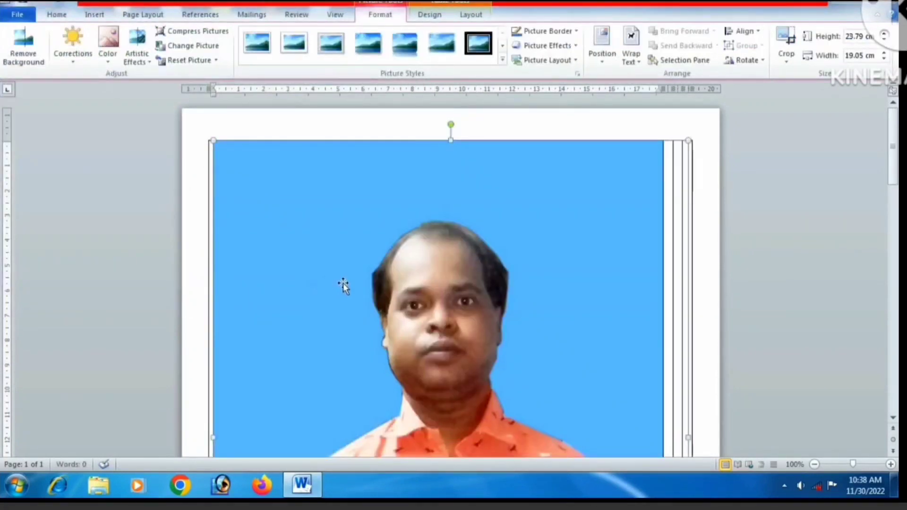
Set the inserted photo's text wrapping to In Front of Text.
scroll(391, 278, "down", 5)
scroll(391, 279, "down", 3)
scroll(391, 279, "up", 10)
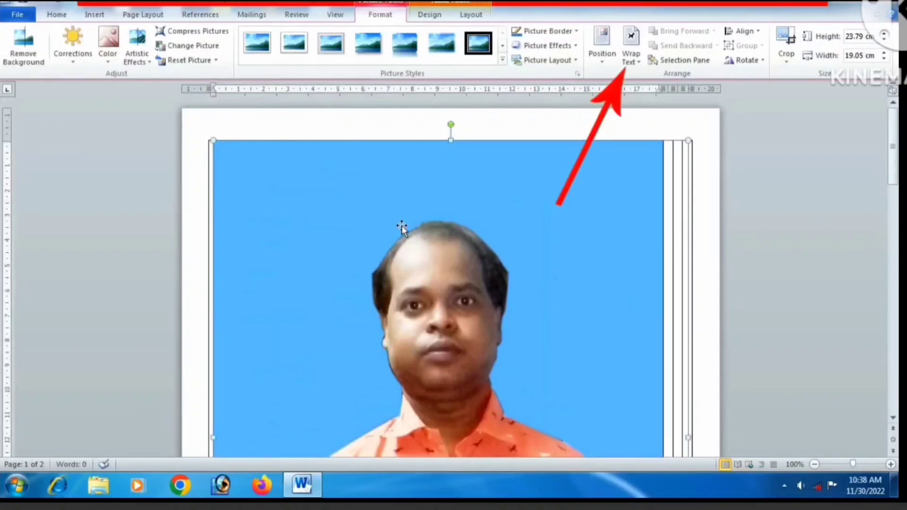
left_click(637, 58)
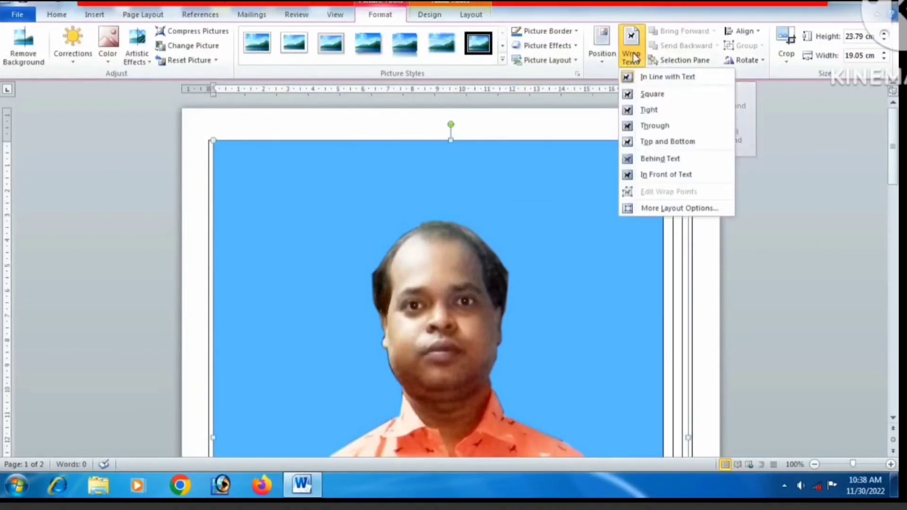
left_click(670, 176)
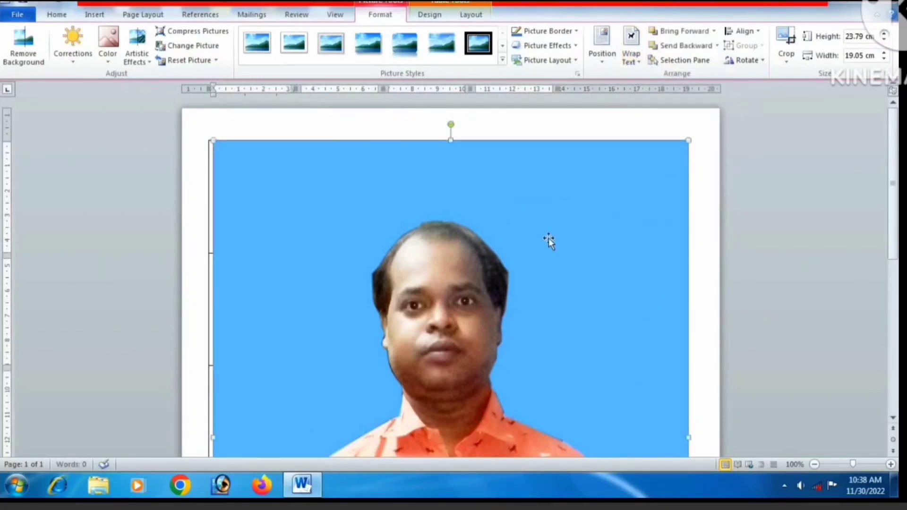
Shrink the photo from its lower-right corner to about 4.66 cm high and 3.73 cm wide over the first cell.
scroll(521, 251, "down", 10)
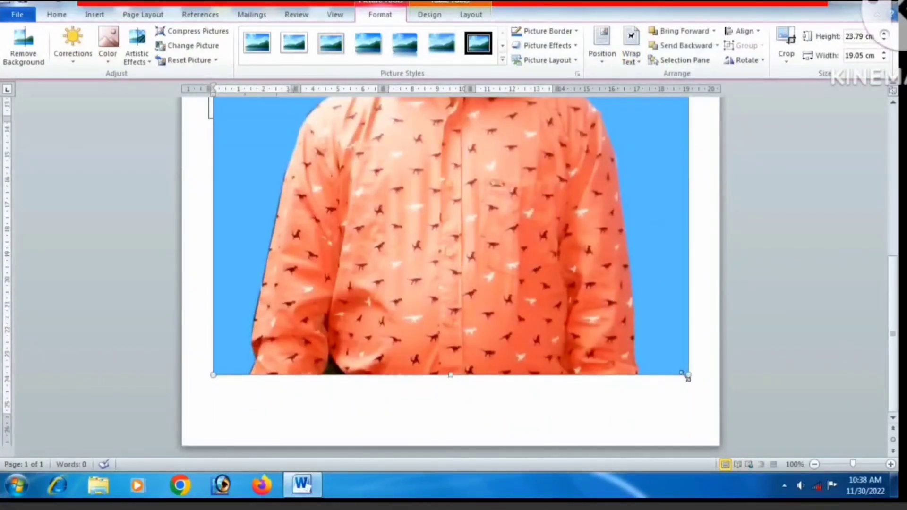
left_click_drag(687, 376, 346, 129)
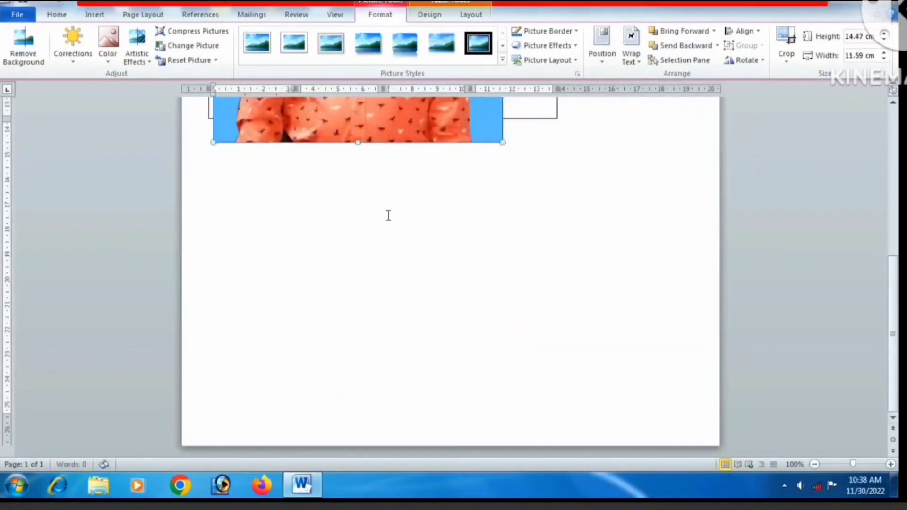
scroll(387, 215, "up", 5)
scroll(460, 346, "up", 3)
scroll(522, 387, "down", 2)
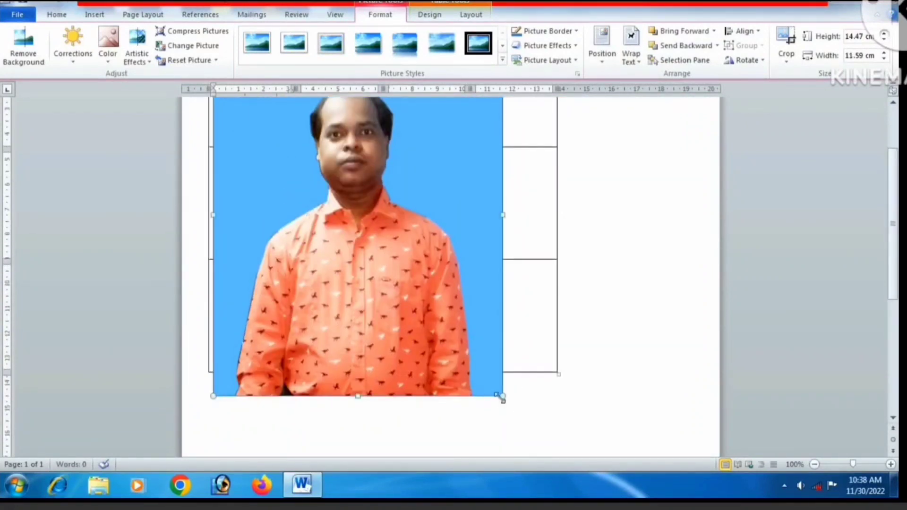
left_click_drag(502, 399, 307, 151)
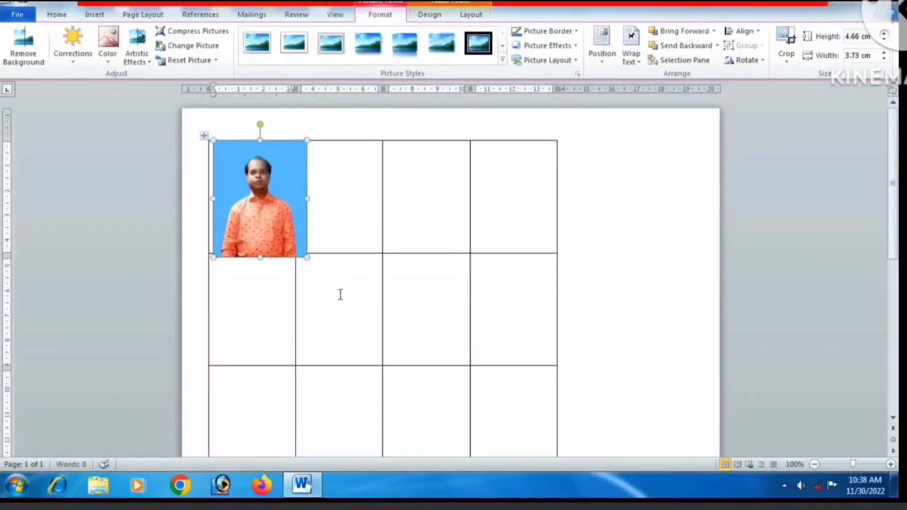
Fit the photo inside the first cell's borders by adjusting its edges to about 4.39 cm high and 3.28 cm wide, keeping it selected.
mouse_move(307, 258)
left_mouse_down()
mouse_move(269, 235)
mouse_move(304, 254)
left_mouse_up()
left_click_drag(304, 197, 293, 196)
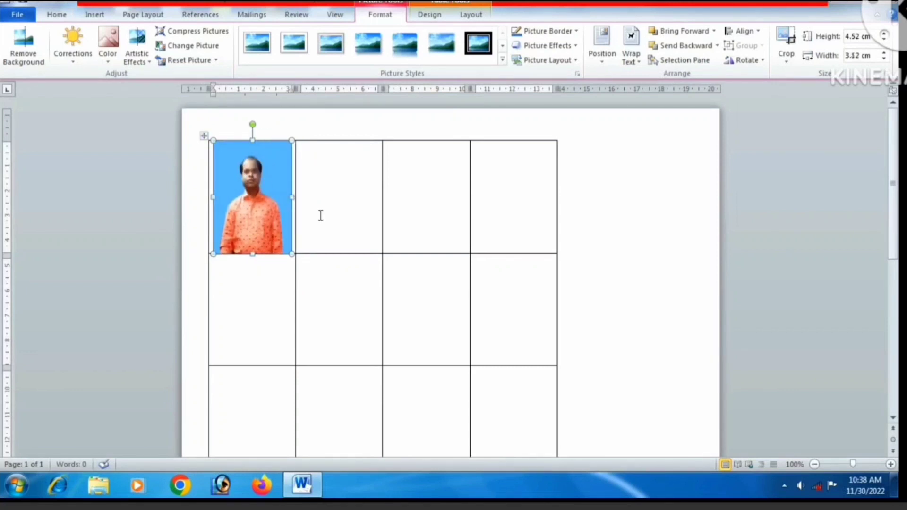
left_click_drag(214, 195, 209, 197)
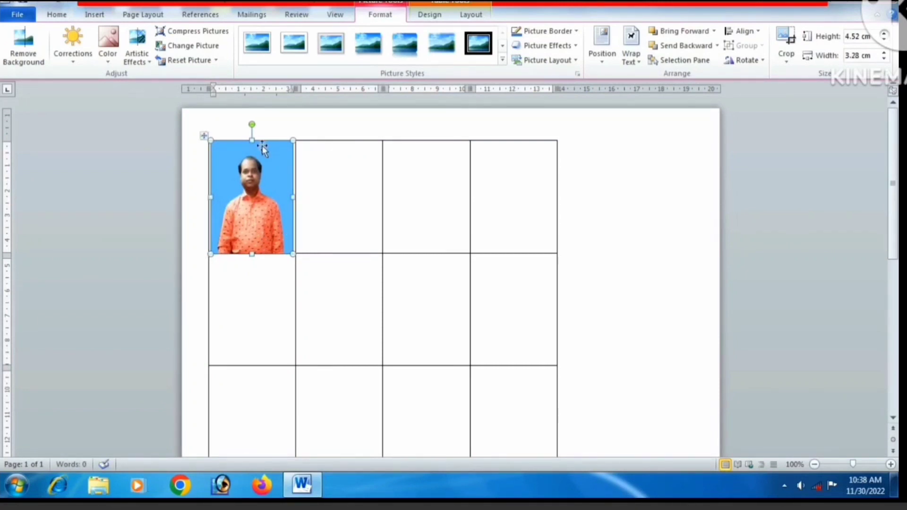
left_click_drag(252, 140, 258, 147)
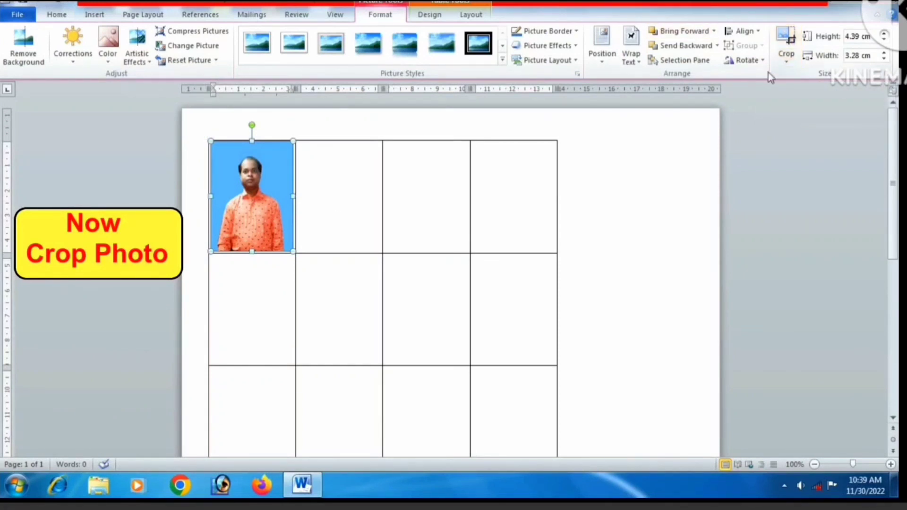
left_click(231, 200)
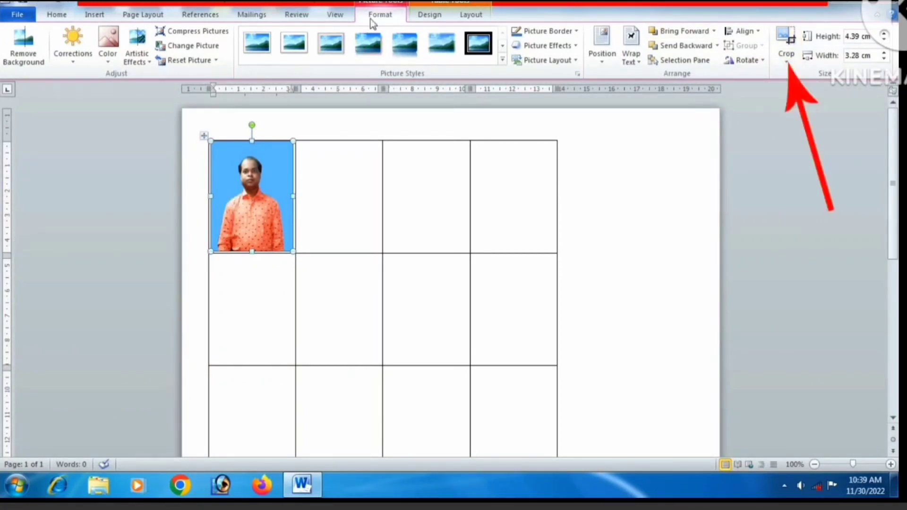
Crop the photo on all four sides to a head-and-shoulders area about 2.62 cm high and 2.01 cm wide.
left_click(793, 41)
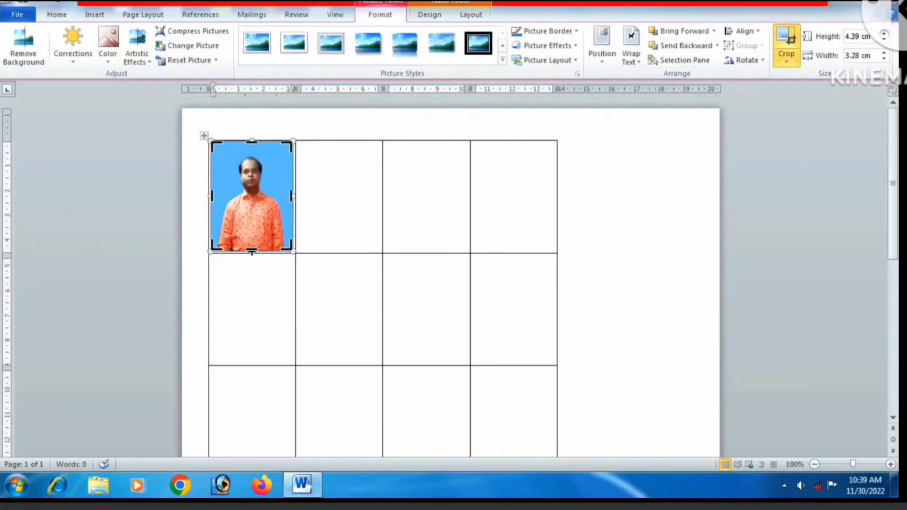
left_click_drag(251, 252, 251, 216)
left_click_drag(211, 179, 227, 181)
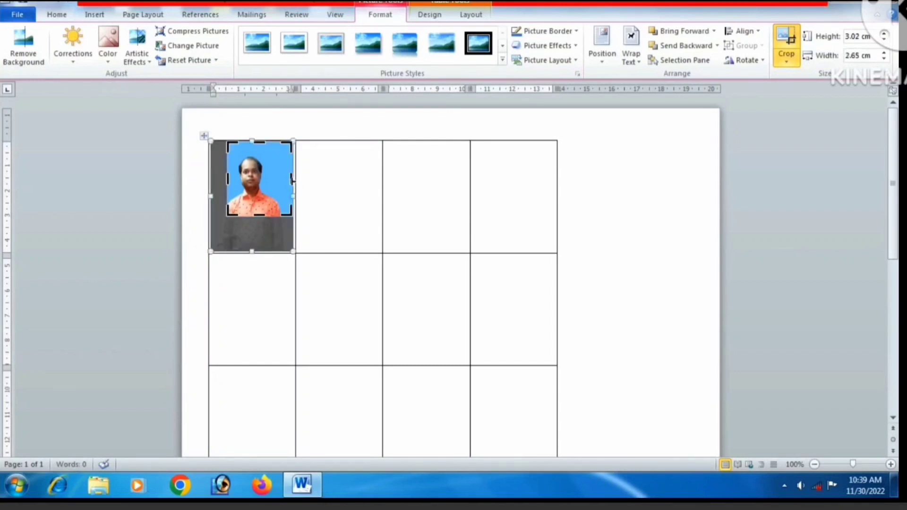
left_click_drag(291, 180, 277, 175)
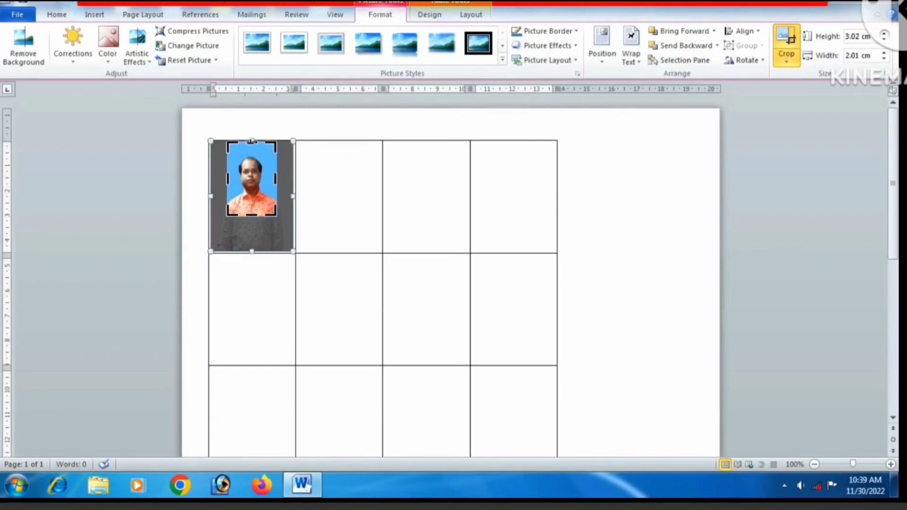
left_click_drag(252, 141, 248, 151)
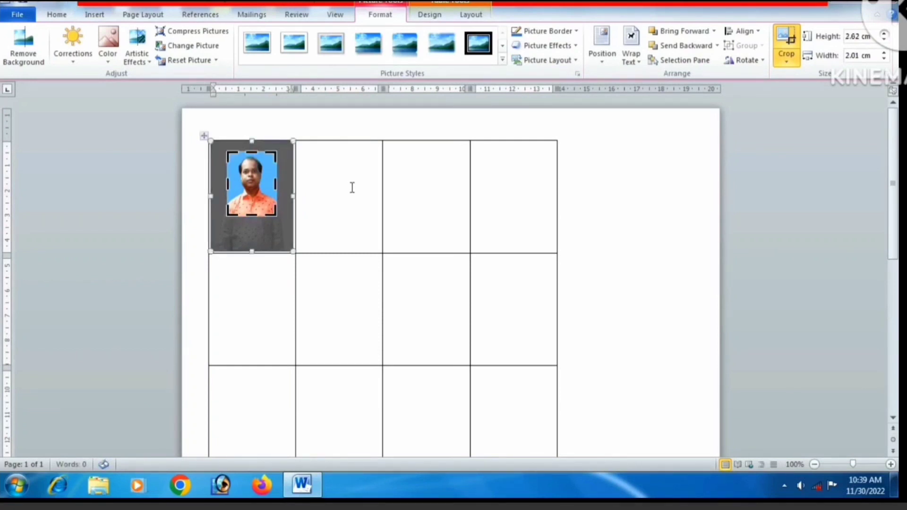
left_click(314, 203)
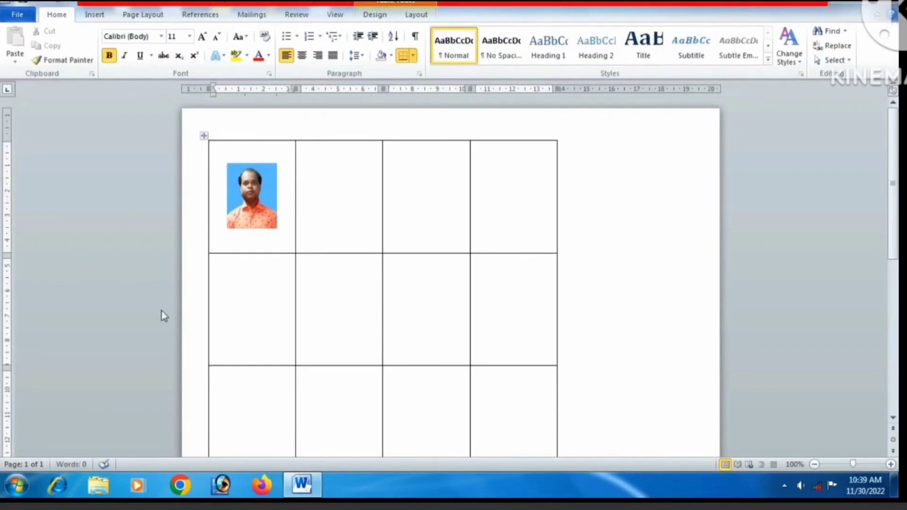
Enlarge the cropped photo from its opposite corners to fill the first cell, about 4.31 cm high and 3.31 cm wide.
left_click(254, 213)
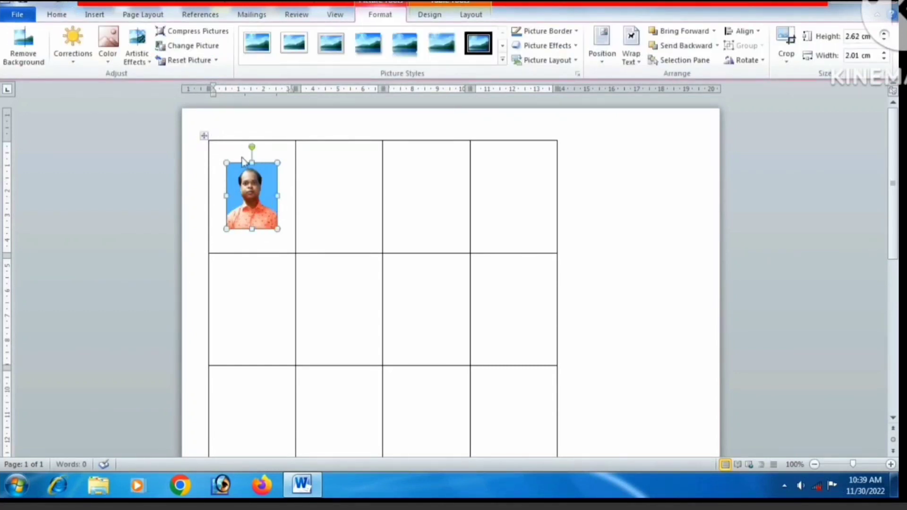
left_click_drag(226, 163, 210, 141)
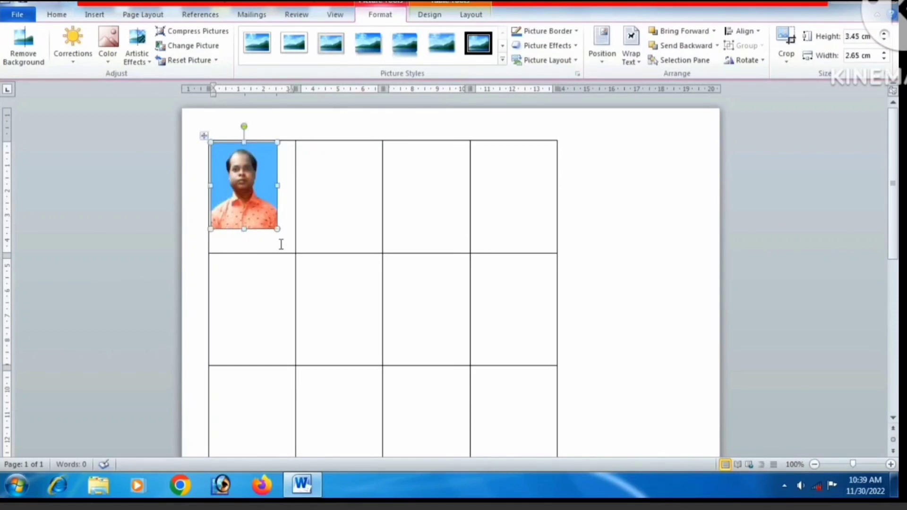
left_click_drag(276, 232, 292, 252)
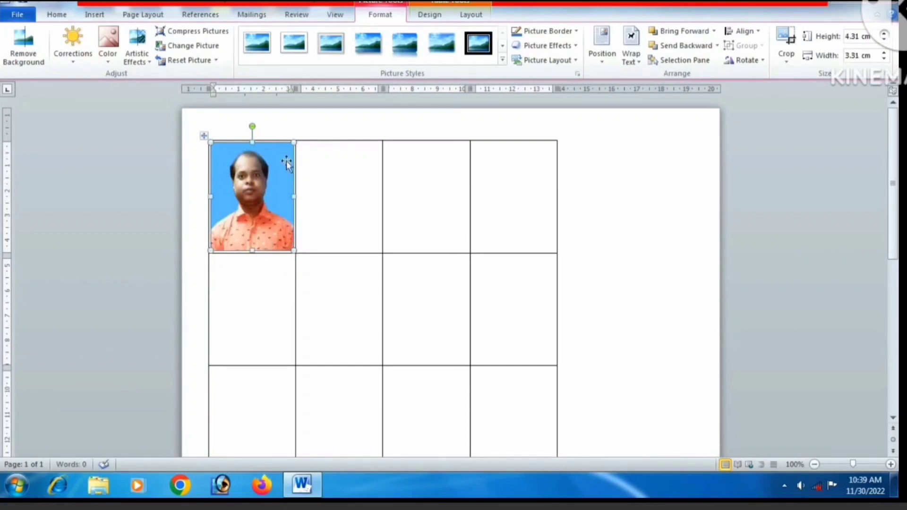
left_click(246, 280)
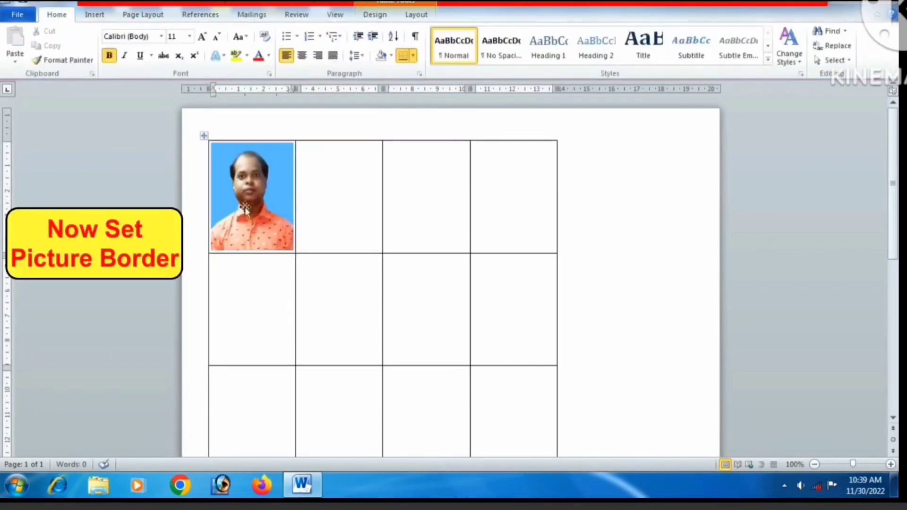
Give the photo in the first cell a picture border with a 3 pt line weight.
left_click(265, 194)
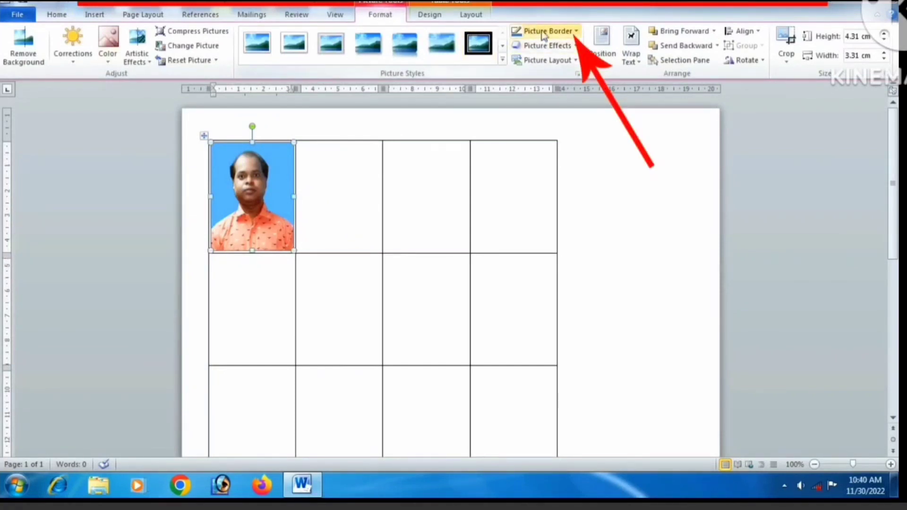
left_click(577, 31)
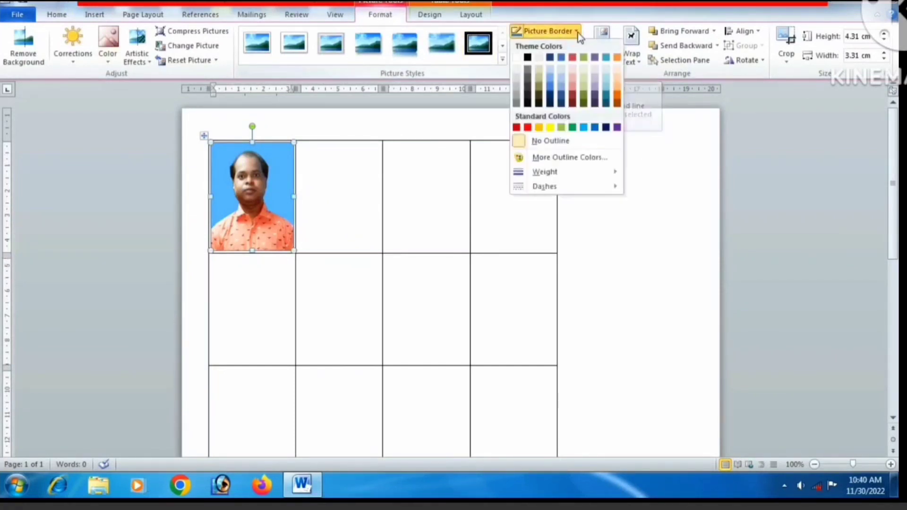
mouse_move(548, 175)
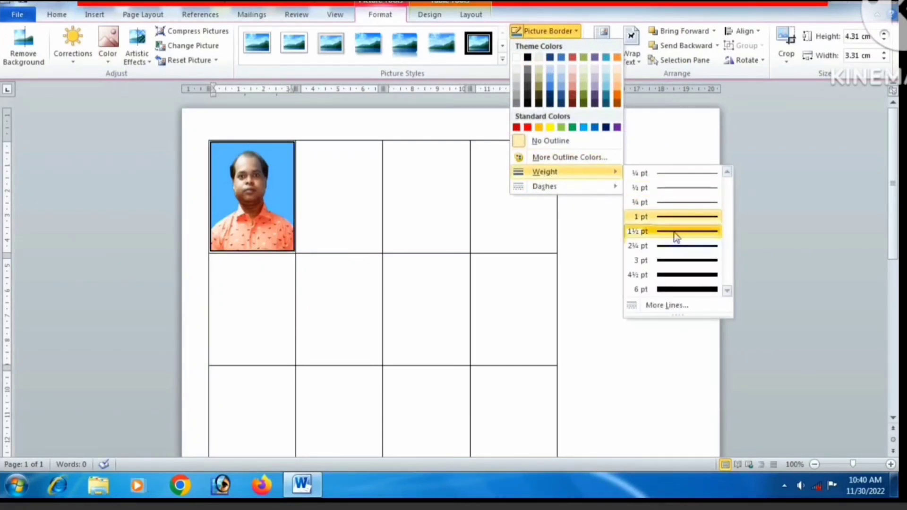
left_click(673, 260)
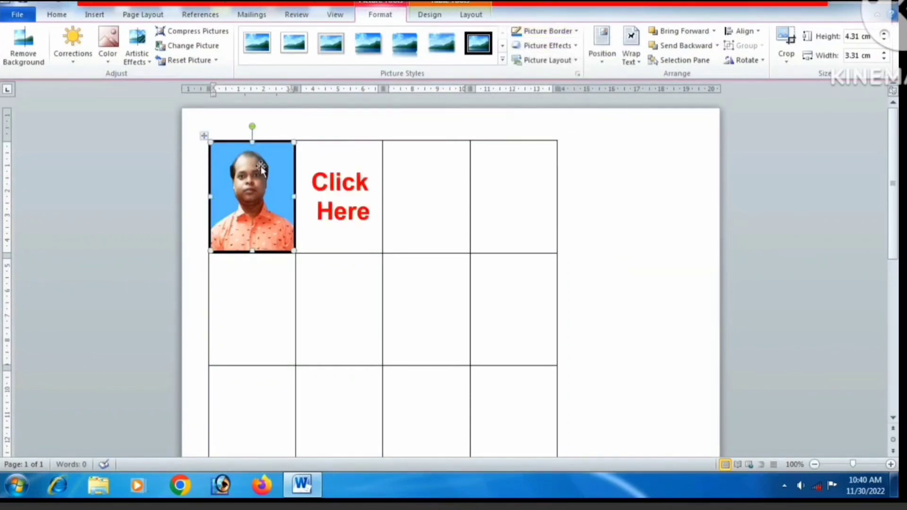
left_click(263, 269)
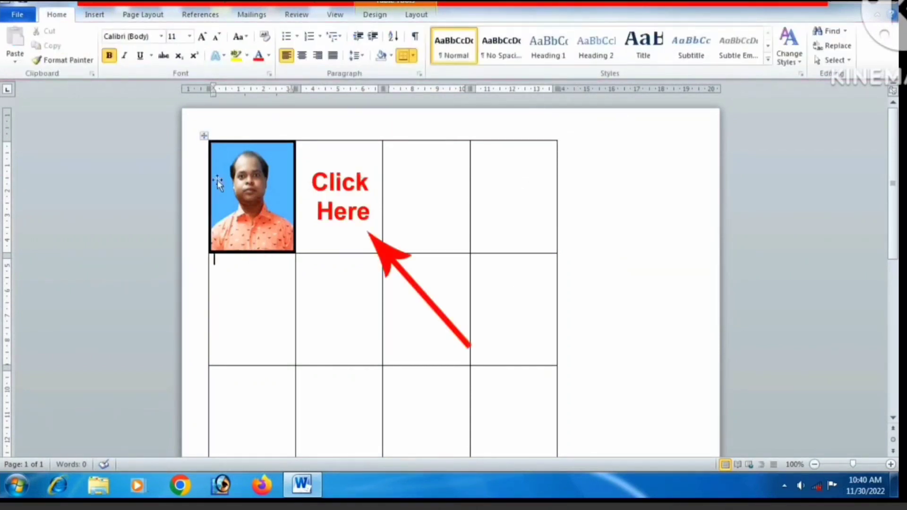
Place the text cursor in the first cell behind the photo, going back from the second cell.
left_click(326, 162)
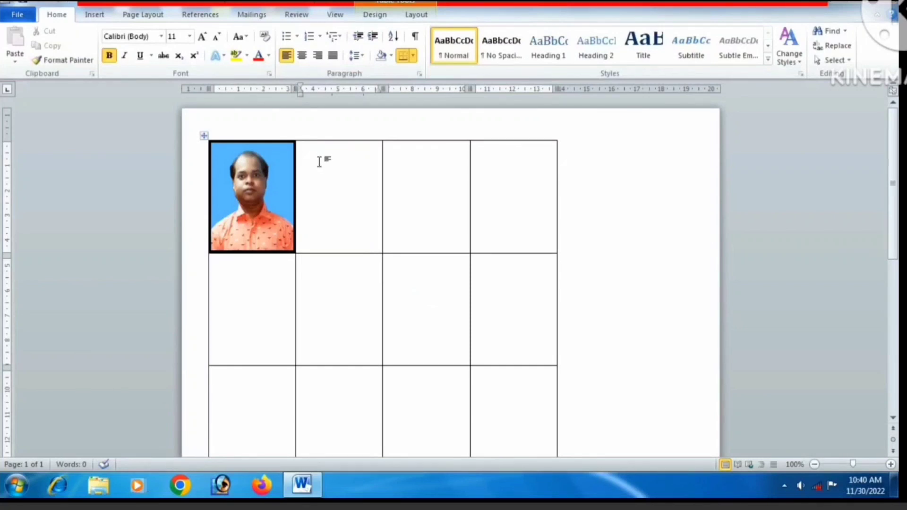
left_click(325, 163)
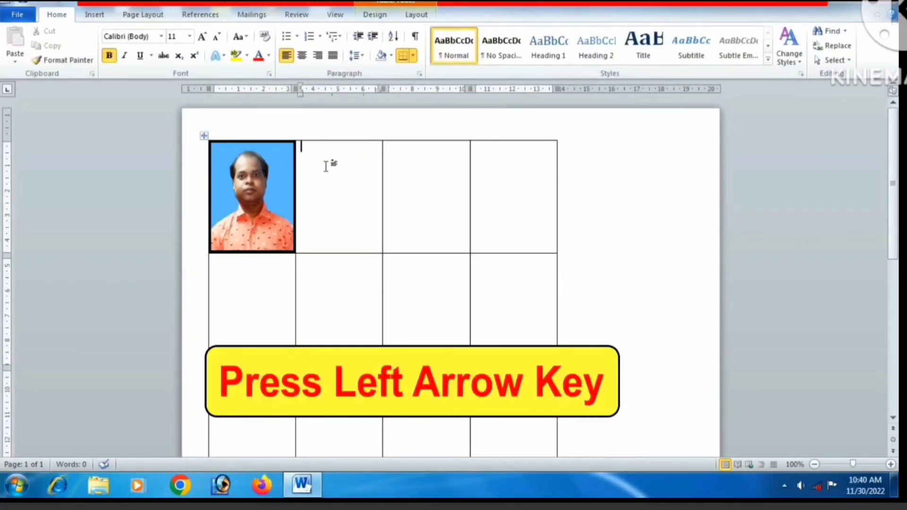
key("Left")
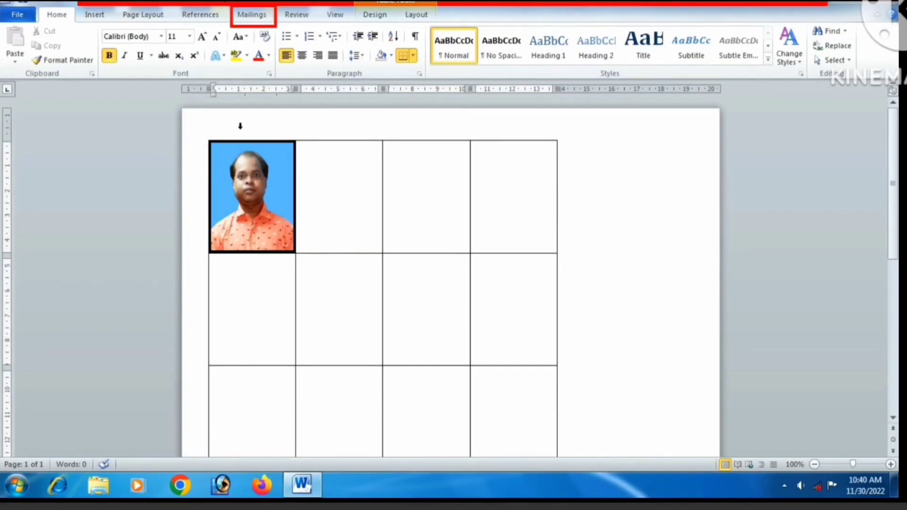
Start a Labels mail merge with the Microsoft 1/2 Letter label options and accept the deletion of the document's contents.
left_click(251, 15)
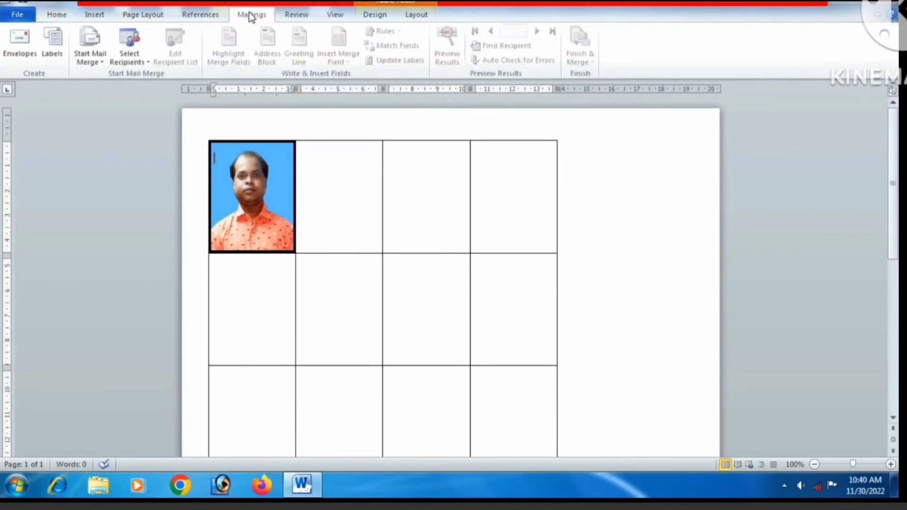
left_click(91, 47)
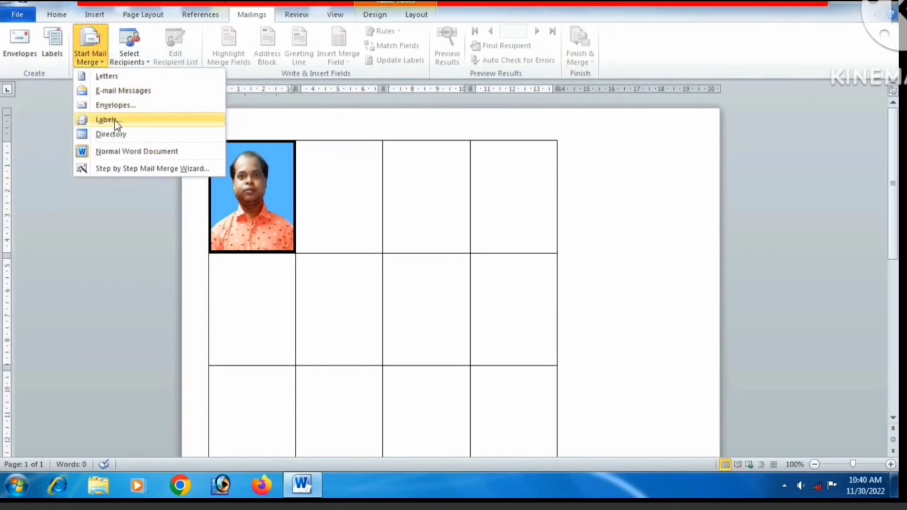
left_click(128, 122)
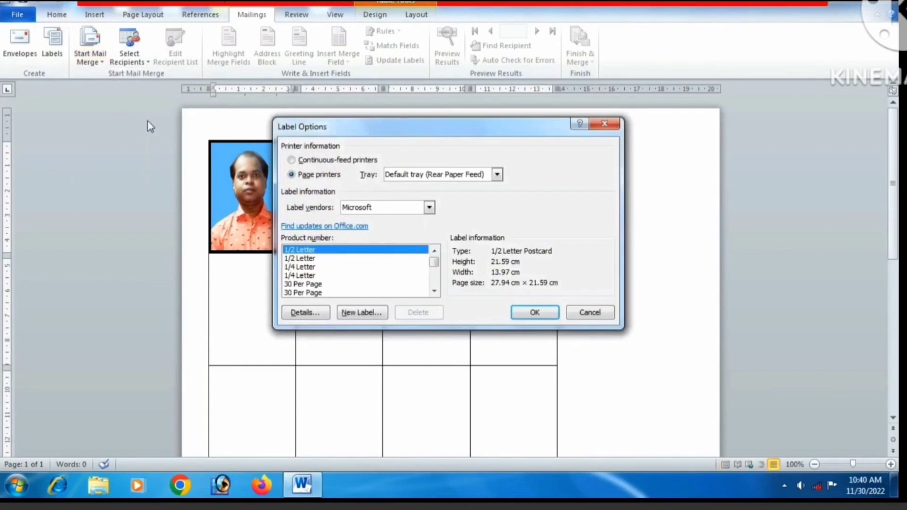
left_click(531, 312)
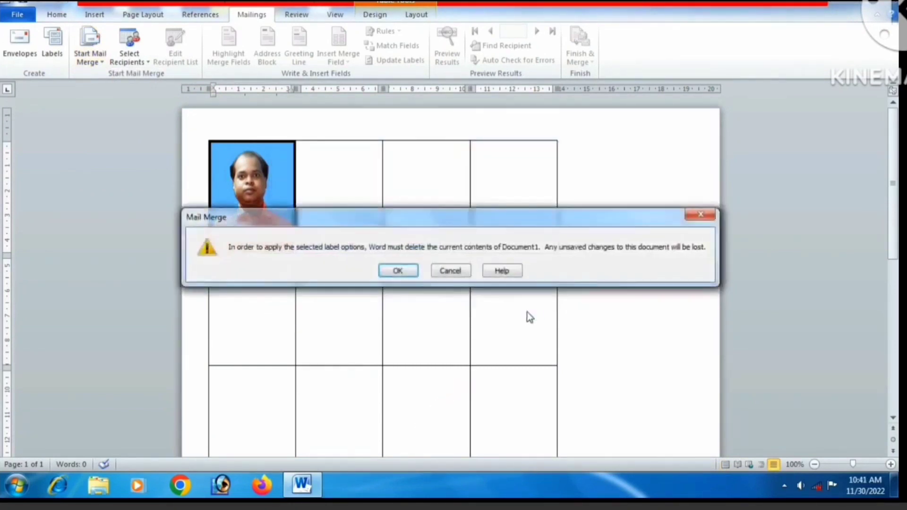
left_click(396, 272)
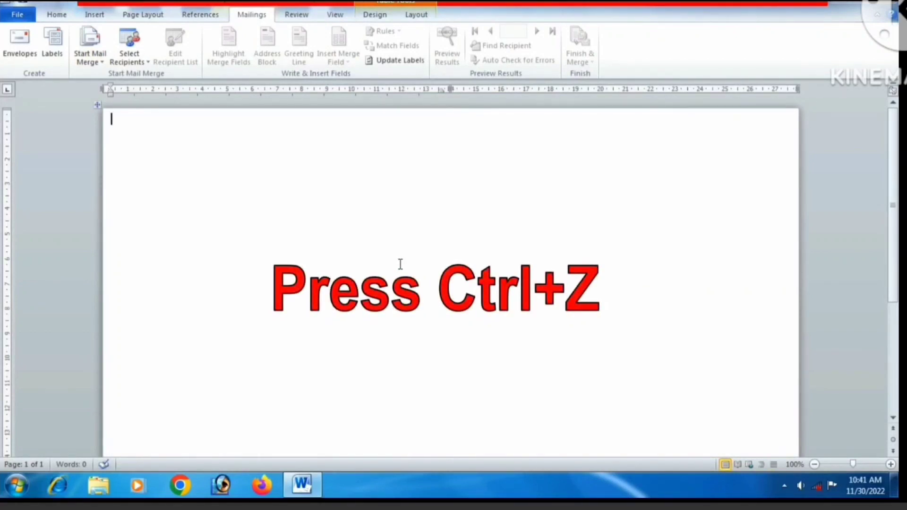
Undo the clearing of the document to restore the photo table, and update the labels from the first cell.
key("ctrl+z")
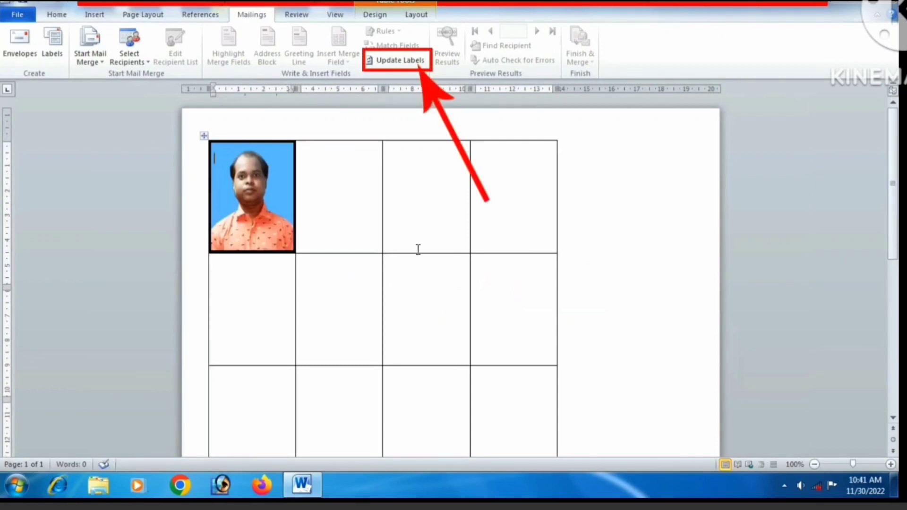
left_click(384, 67)
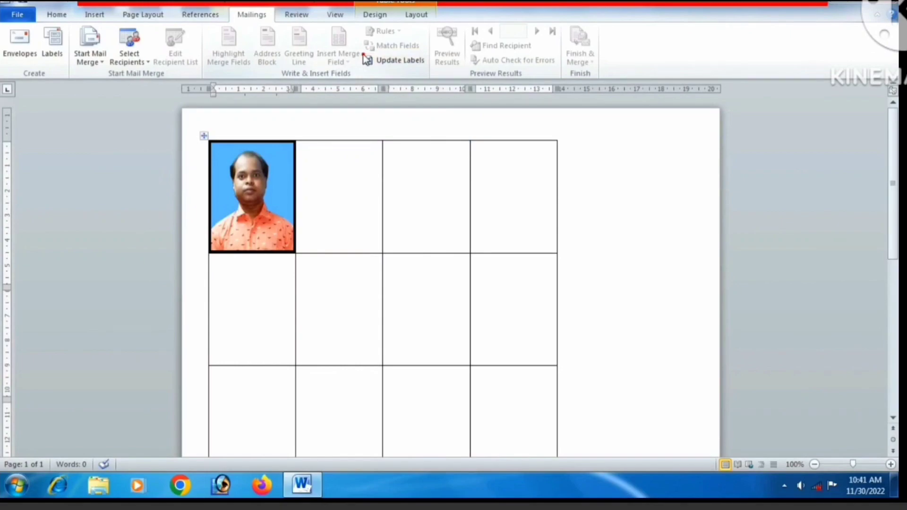